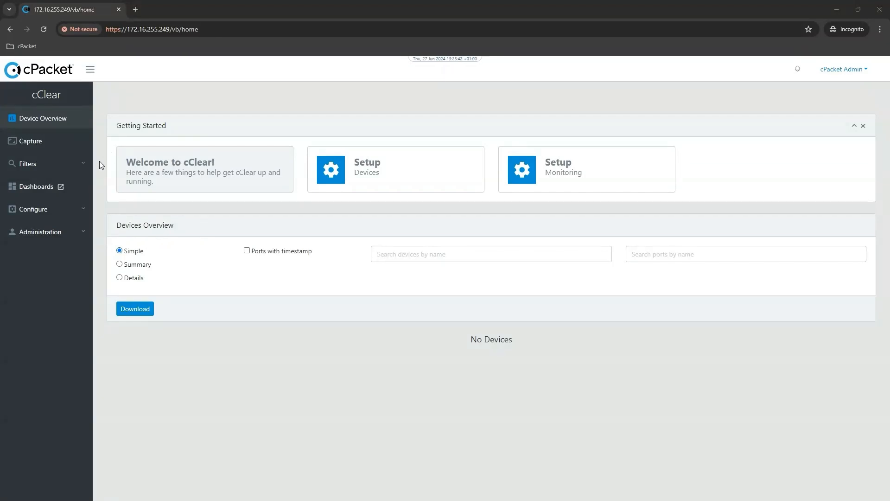
# - Open the IP/DNS settings for cClear in the network administration and turn DHCP off
pyautogui.click(58, 235)
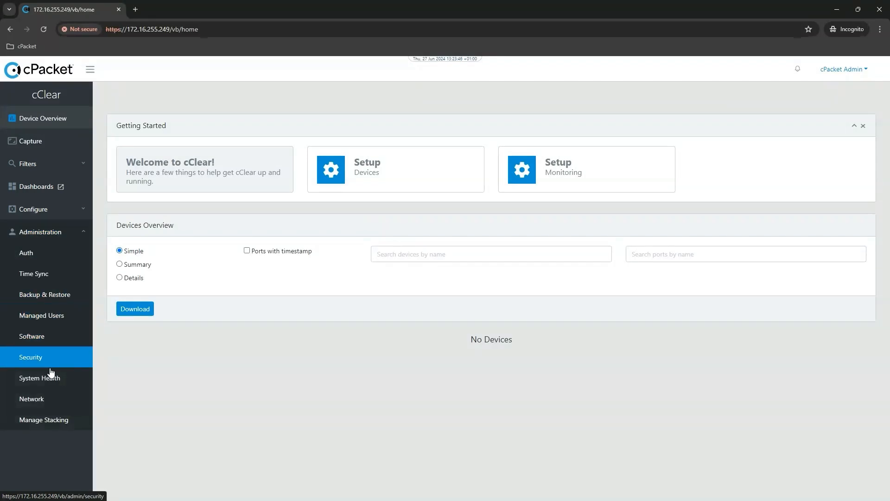
pyautogui.click(40, 404)
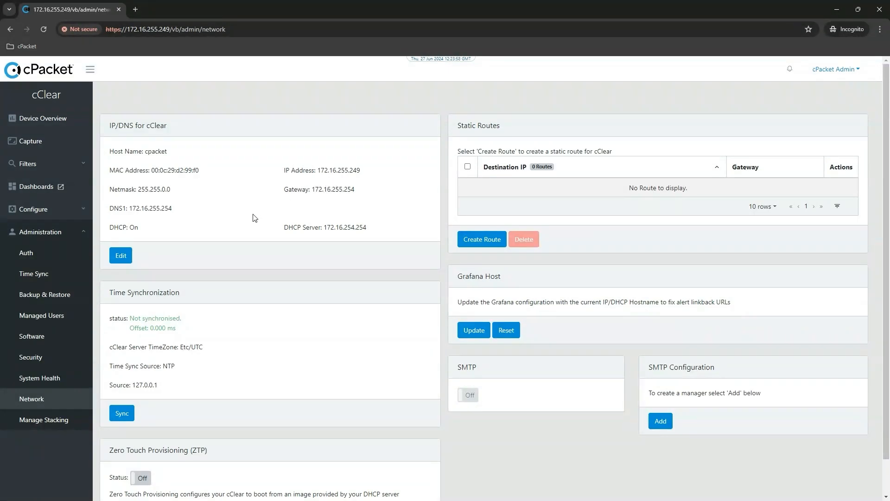
pyautogui.click(121, 255)
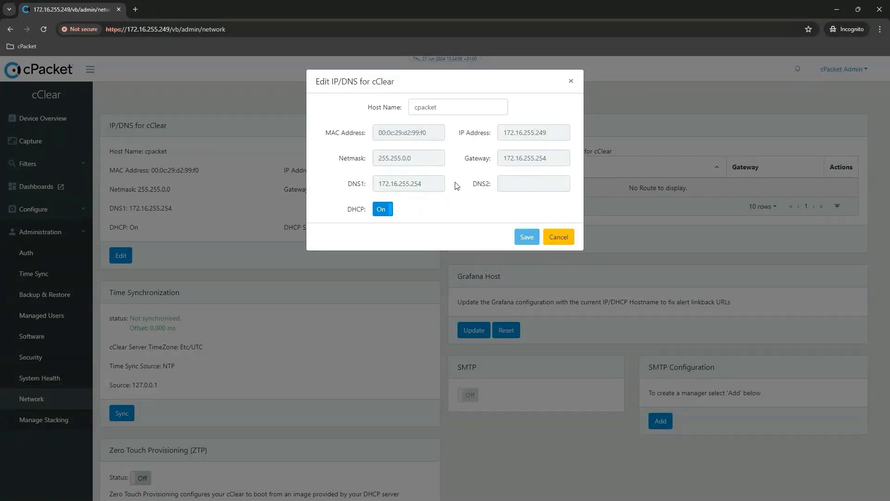
pyautogui.click(383, 211)
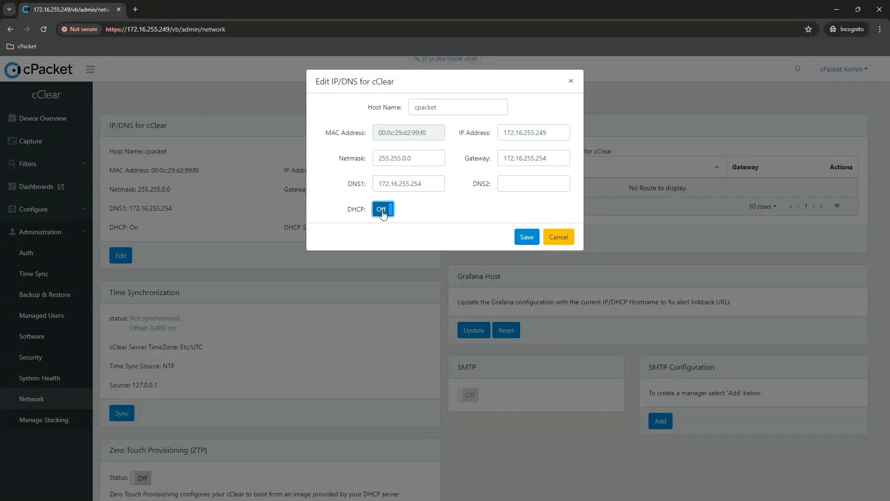
# - Set the gateway address in the IP/DNS settings to 172.16.254.254
pyautogui.click(553, 135)
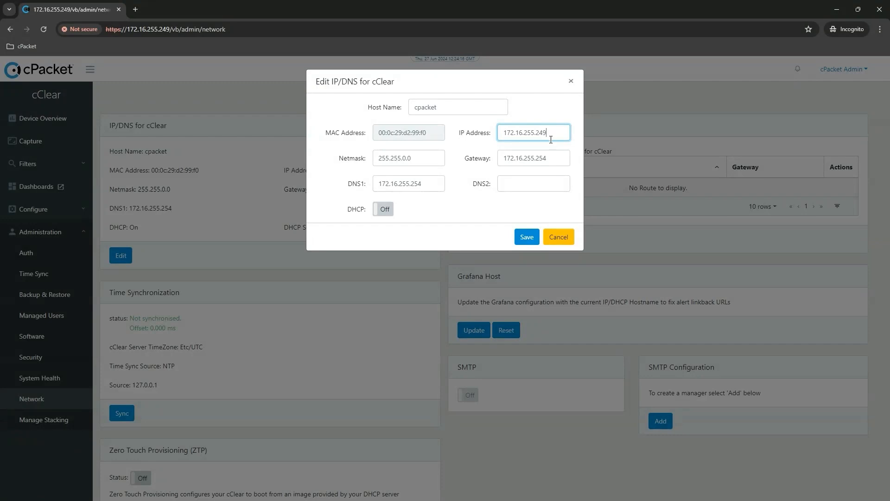
pyautogui.click(553, 158)
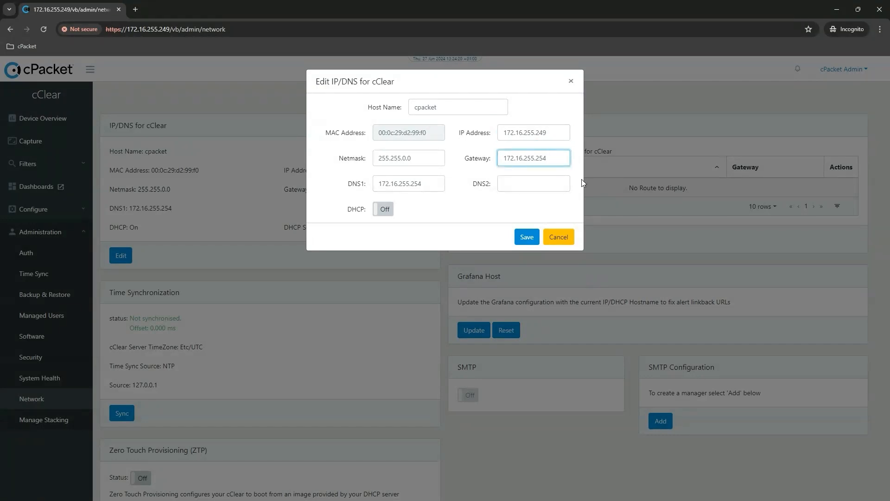
pyautogui.press('Left')
pyautogui.press('Left')
pyautogui.press('Left')
pyautogui.press('BackSpace')
pyautogui.write('4')
# - Set the DNS1 server to 8.8.8.8 and the DNS2 server to 4.4.4.4
pyautogui.click(525, 184)
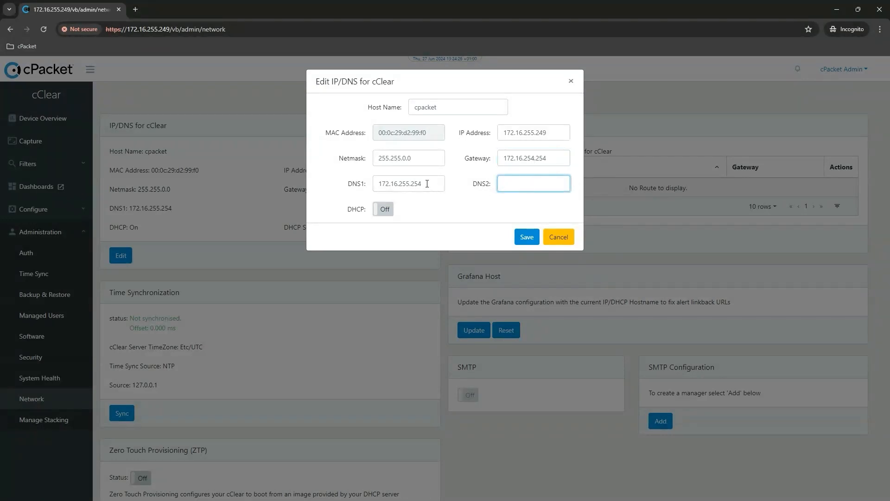
pyautogui.moveTo(435, 184); pyautogui.dragTo(348, 190)
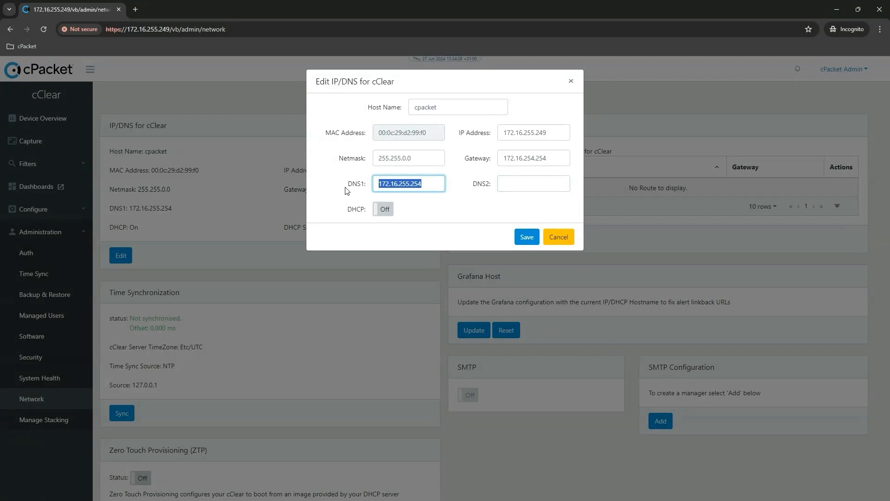
pyautogui.press('End')
pyautogui.press('BackSpace')
pyautogui.press('BackSpace')
pyautogui.press('BackSpace')
pyautogui.press('BackSpace')
pyautogui.press('BackSpace')
pyautogui.press('BackSpace')
pyautogui.press('BackSpace')
pyautogui.press('BackSpace')
pyautogui.press('BackSpace')
pyautogui.press('BackSpace')
pyautogui.press('BackSpace')
pyautogui.press('BackSpace')
pyautogui.press('BackSpace')
pyautogui.press('BackSpace')
pyautogui.write('8.8.8.8')
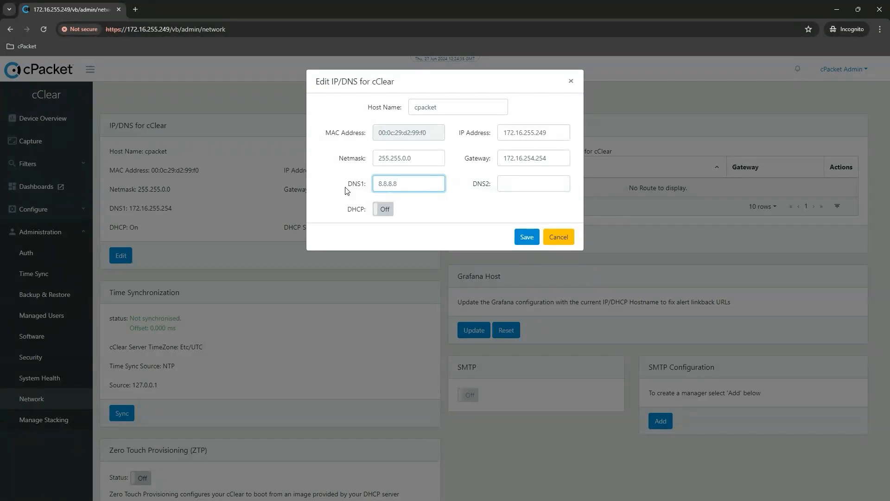
pyautogui.press('Tab')
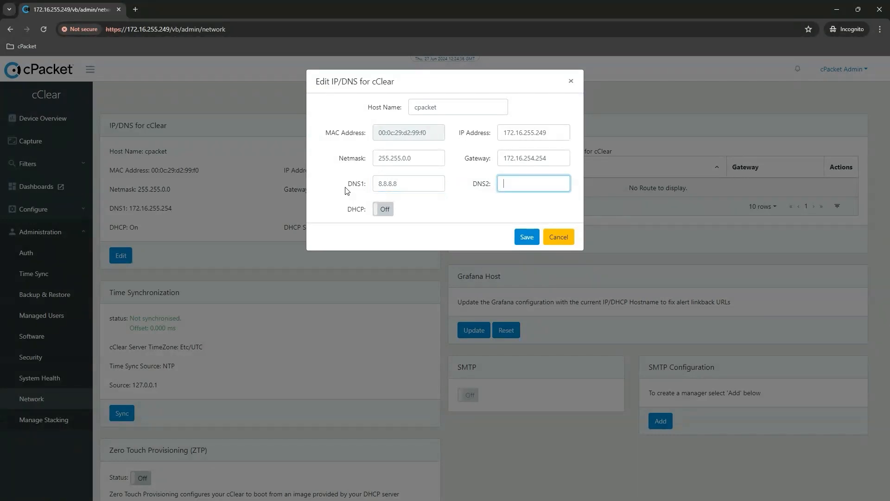
pyautogui.write('4.4.4.4')
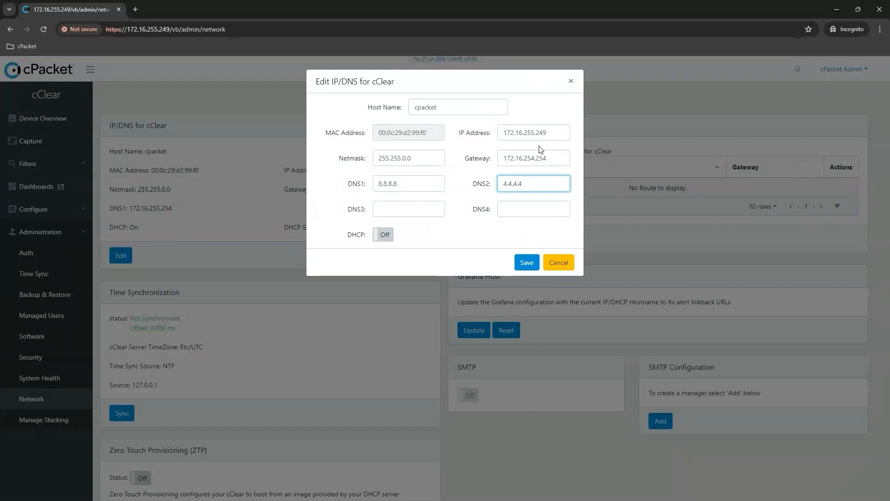
# - Save and confirm the network interface configuration change, and reload the page
pyautogui.click(527, 263)
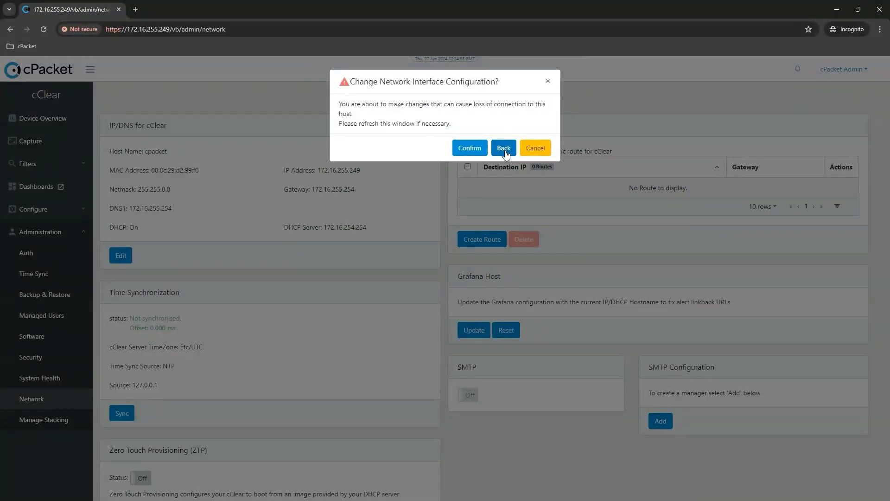
pyautogui.click(474, 149)
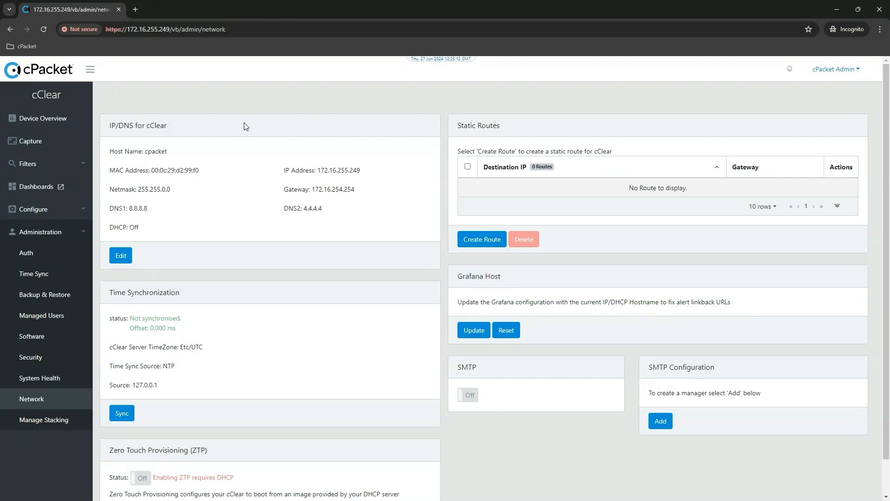
pyautogui.click(43, 30)
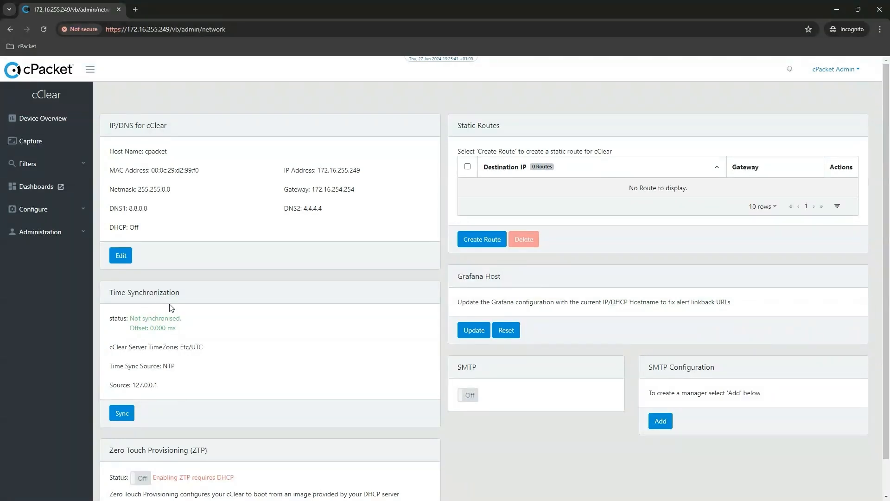
# - Synchronize the cClear time over NTP with time.google.com as the server address
pyautogui.click(117, 414)
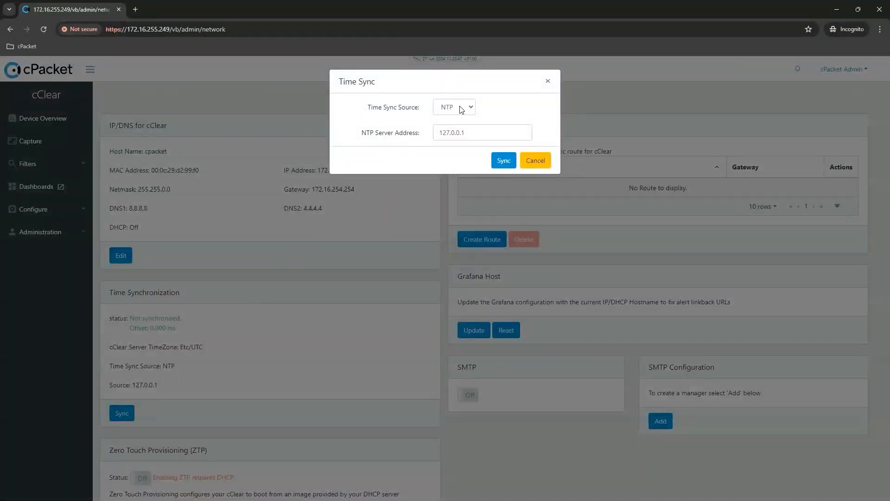
pyautogui.click(471, 107)
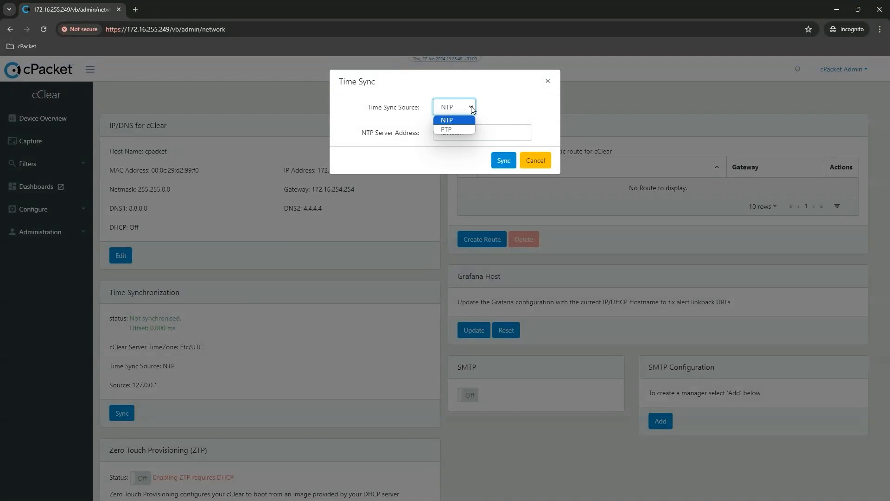
pyautogui.click(471, 106)
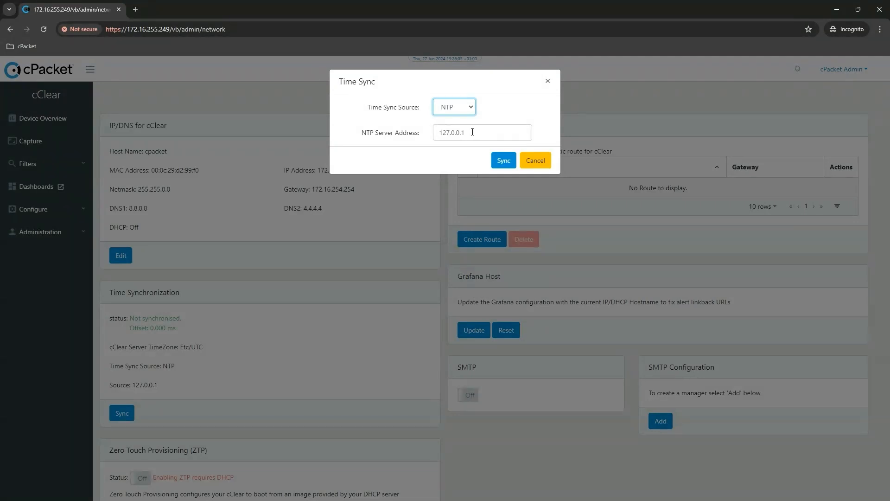
pyautogui.moveTo(477, 131); pyautogui.dragTo(439, 132)
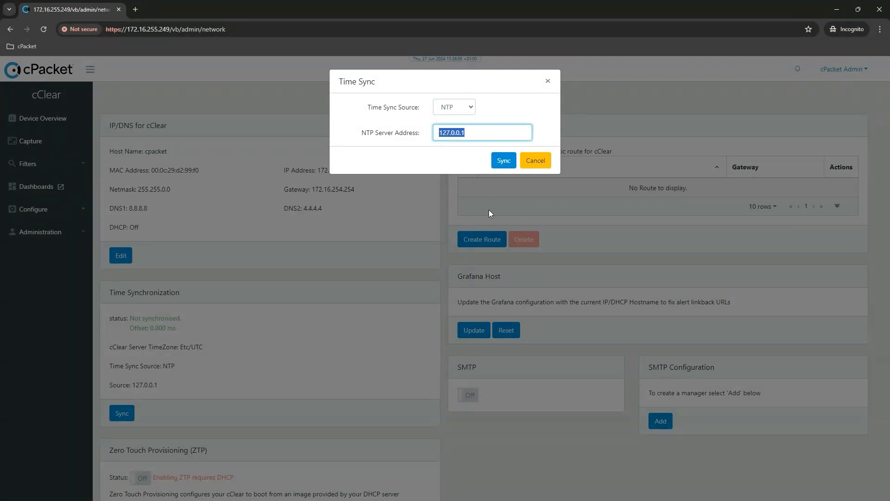
pyautogui.write('time.google.com')
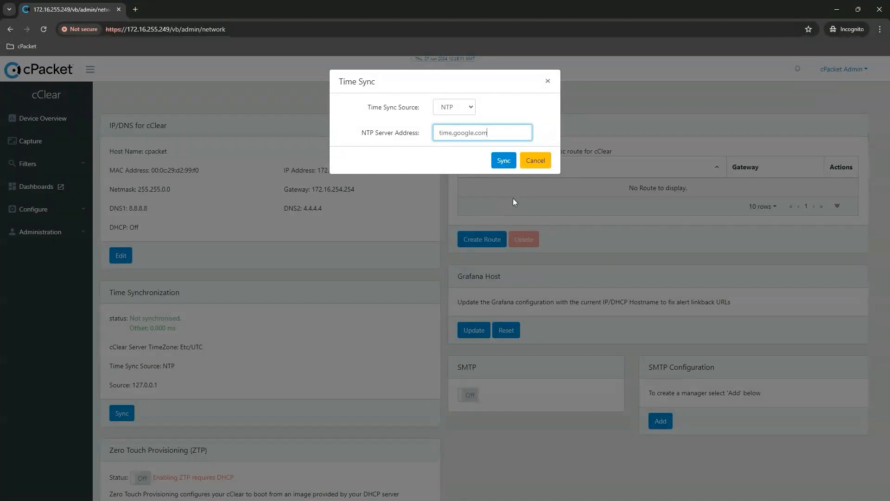
pyautogui.click(504, 162)
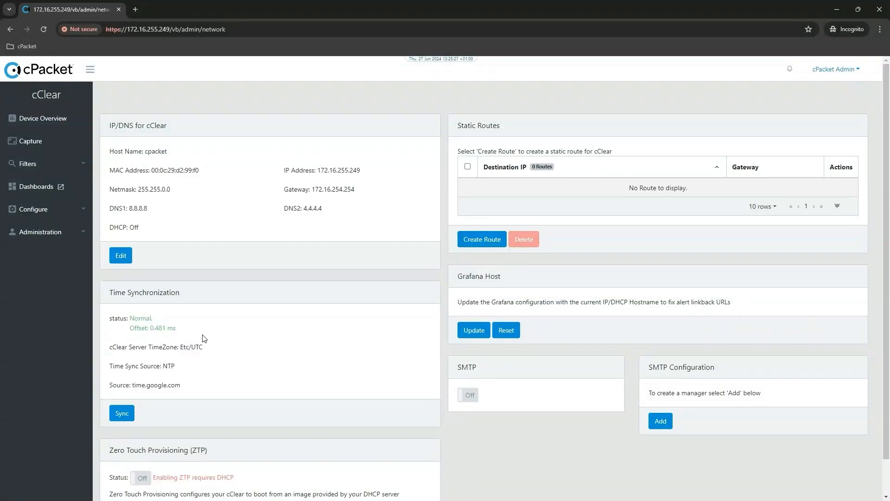
pyautogui.scroll(-1, 195, 368)
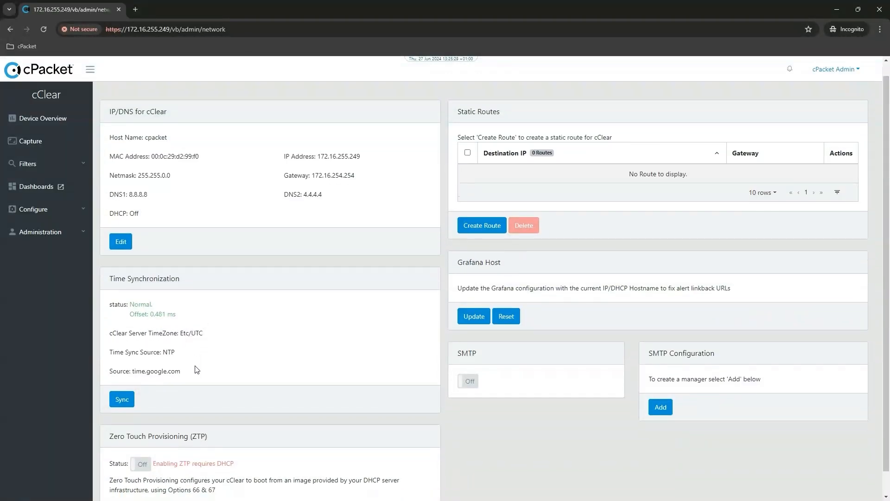
pyautogui.scroll(1, 196, 369)
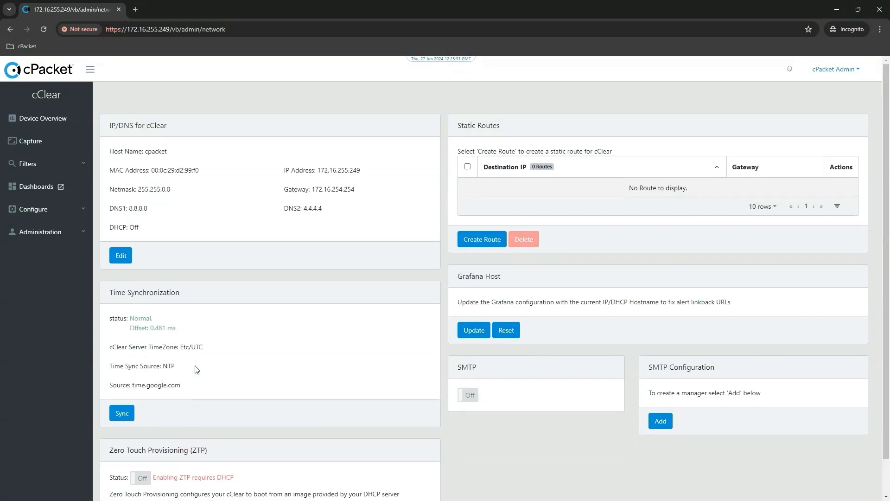